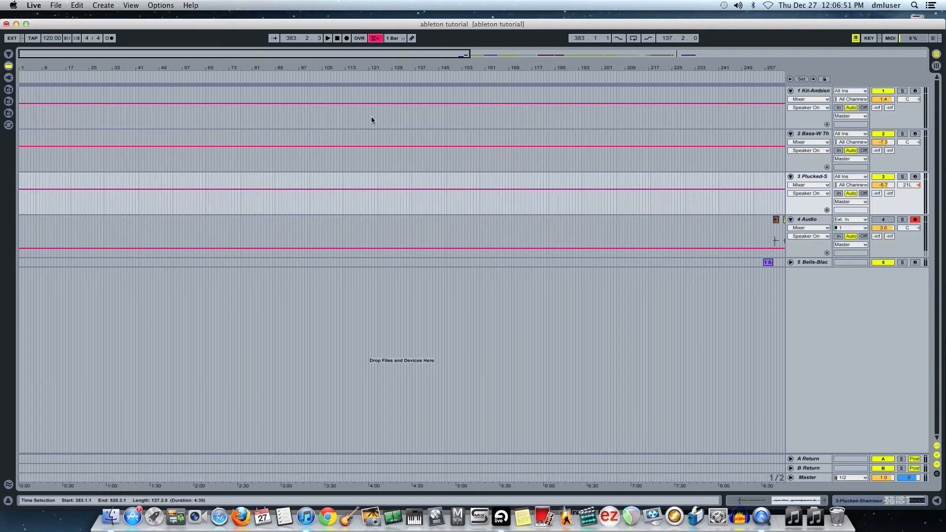
- Review the available audio input and output devices in the audio preferences, keeping Saffire (20 In, 20 Out) for both
click(40, 7)
click(51, 33)
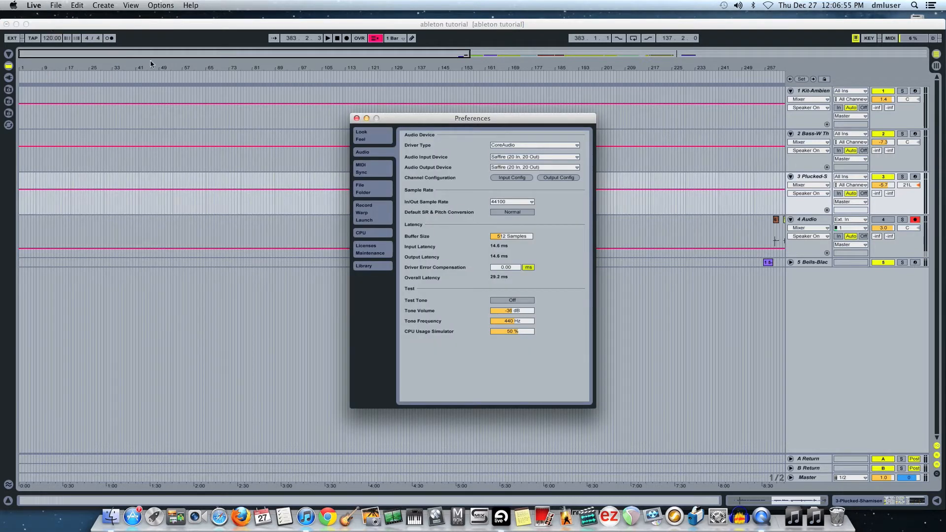
click(513, 158)
click(518, 161)
click(516, 168)
click(516, 168)
- Review the input and output channel configurations, accept both unchanged, and close the preferences
click(516, 179)
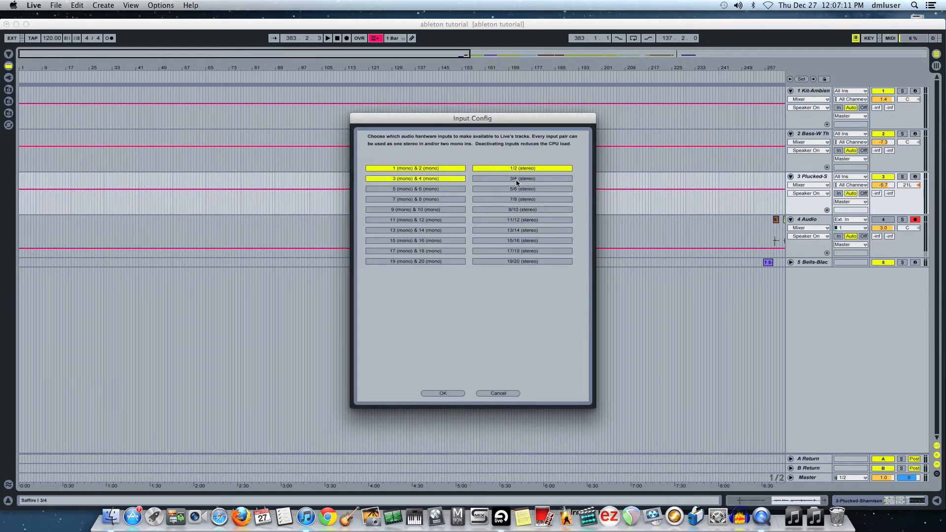
click(455, 393)
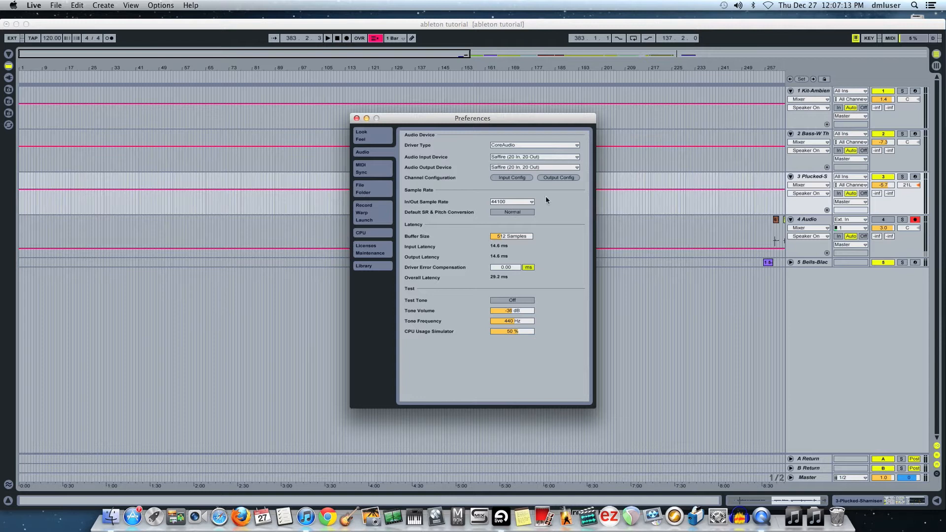
click(561, 176)
click(454, 393)
click(357, 118)
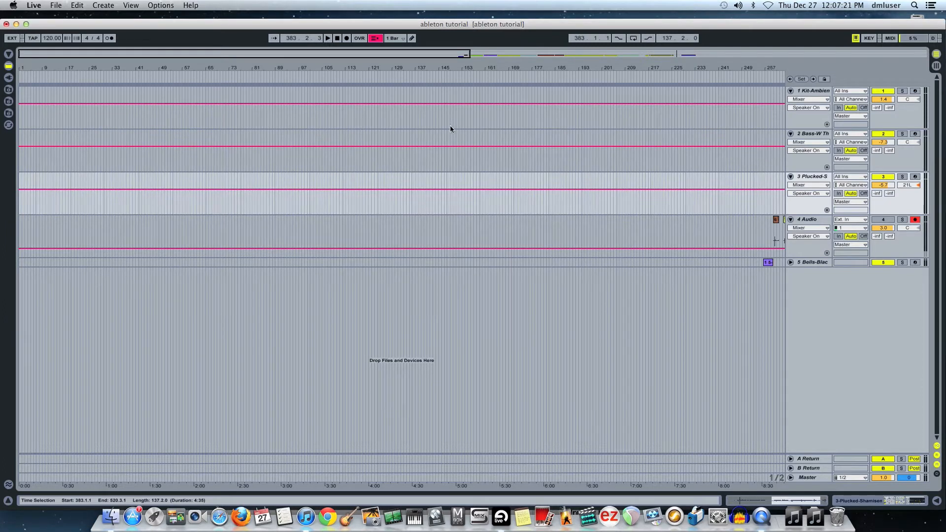
- In Session View, enable MIDI mapping and assign the Kit track's four clips to 1/1 through 1/4
key(Tab)
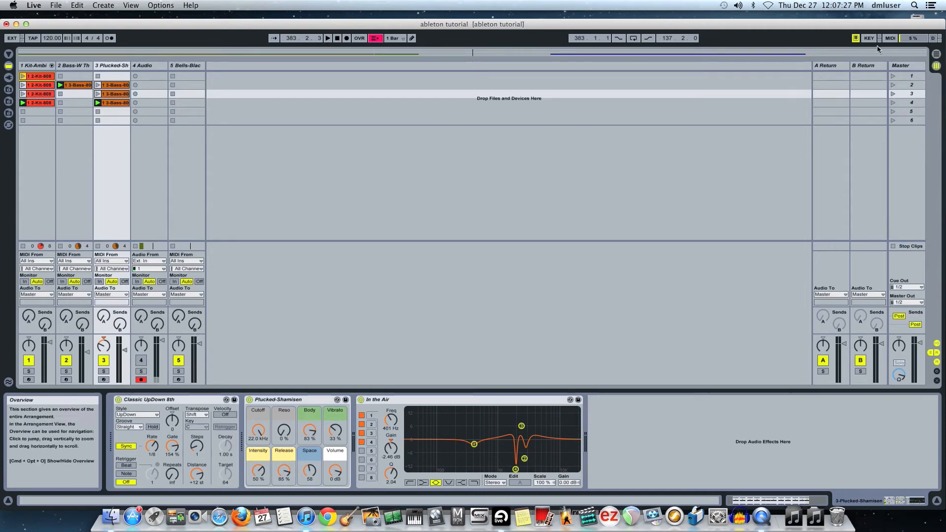
click(890, 39)
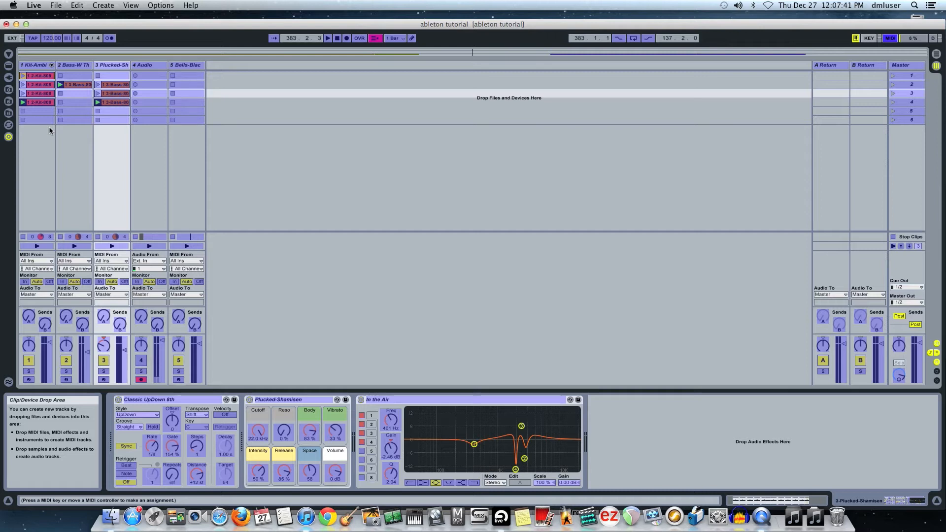
click(49, 87)
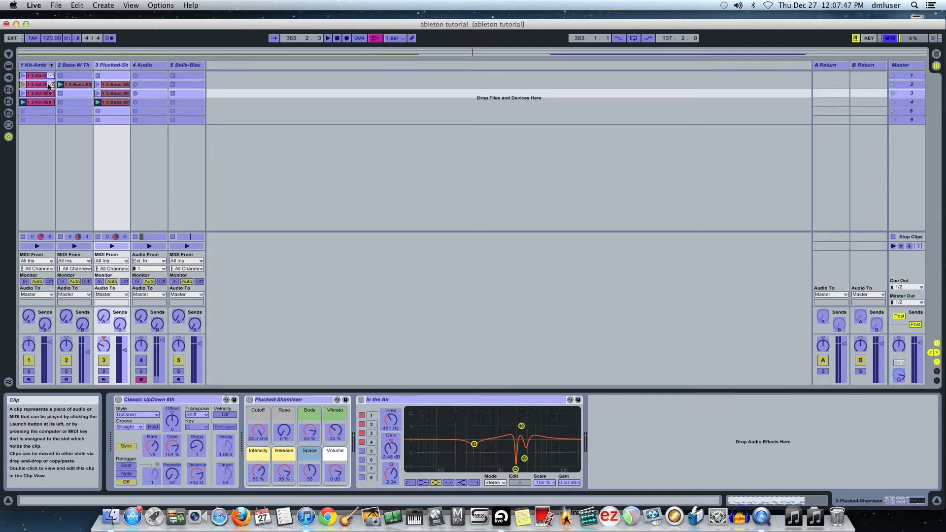
click(49, 95)
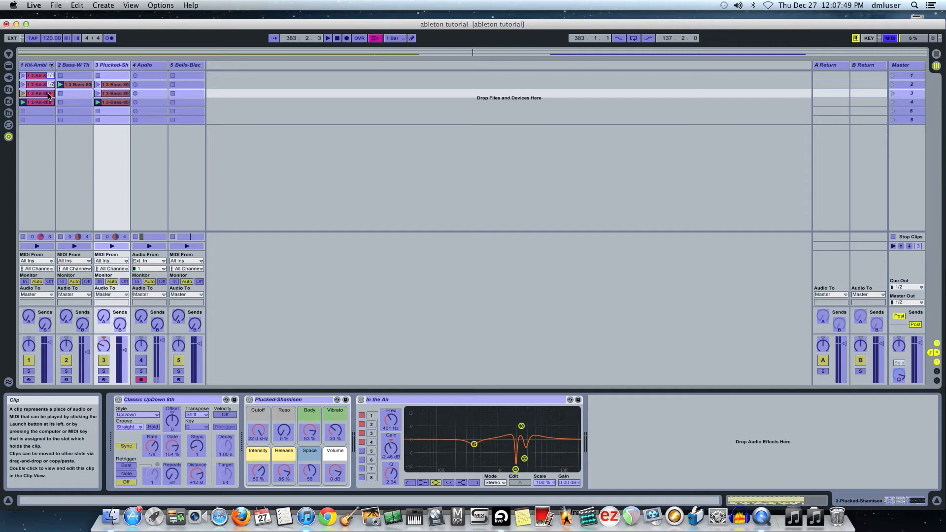
click(49, 103)
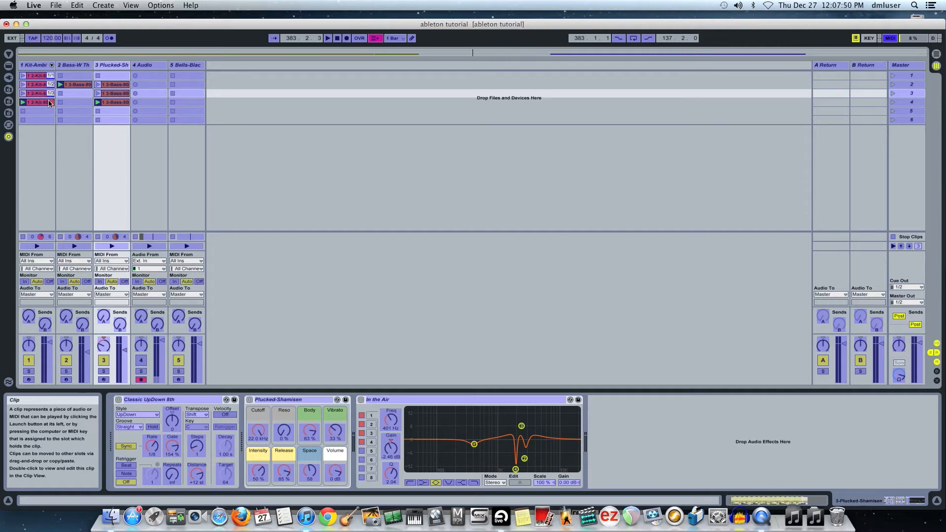
- Map the Bass clip and the three Plucked-Shamisen clips to MIDI controller pads, and leave MIDI mapping mode
click(77, 86)
click(110, 86)
click(112, 94)
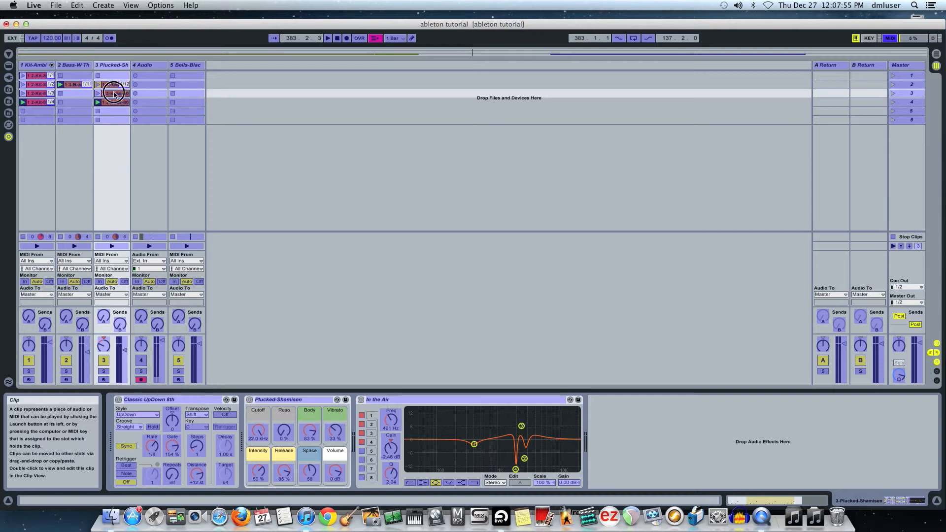
click(117, 104)
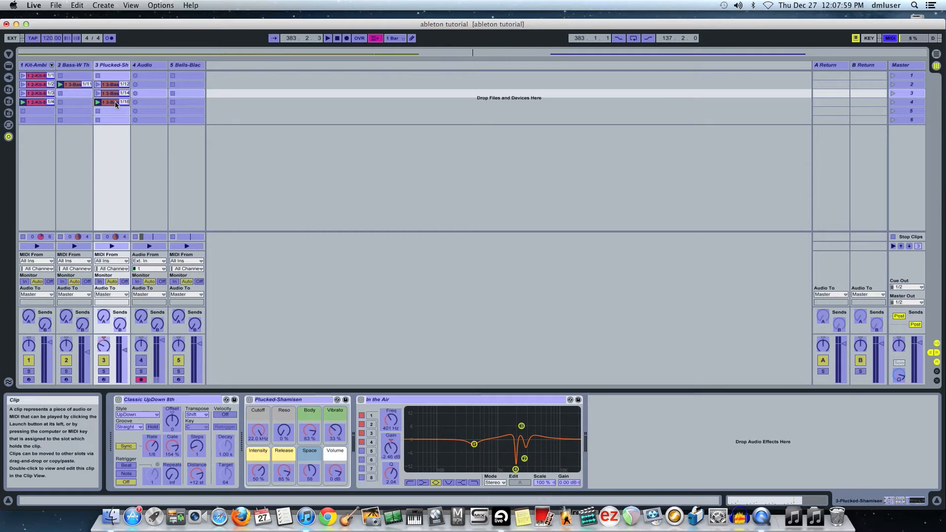
click(891, 38)
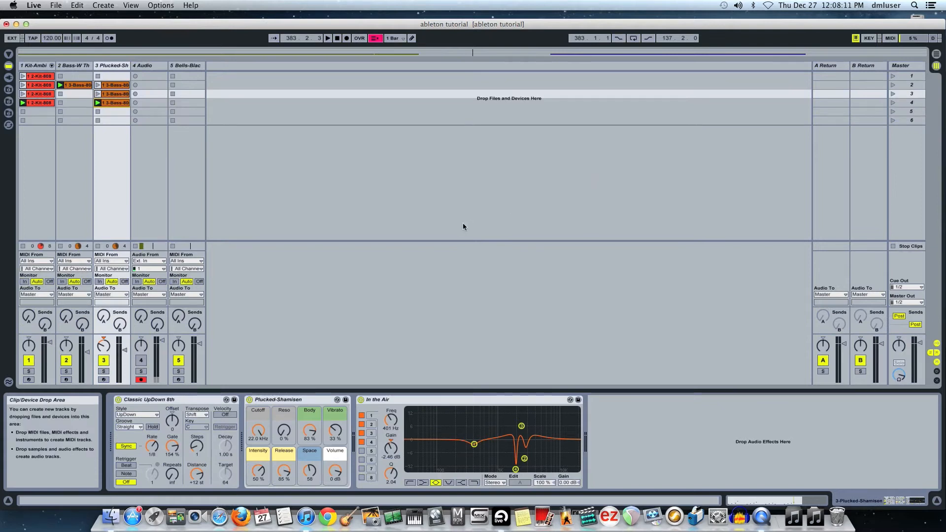
- Examine the recorded clips along the Arrangement View timeline and return to Session View
key(Tab)
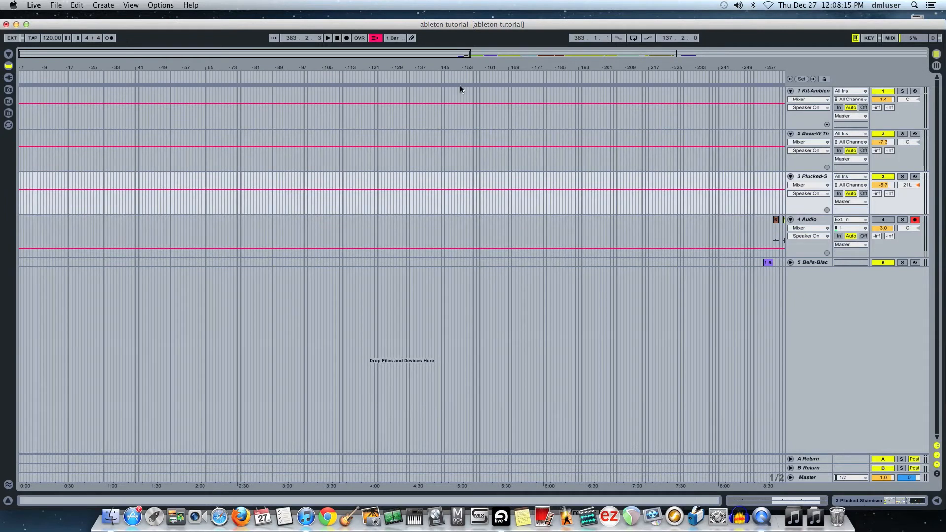
drag(438, 53, 437, 24)
drag(790, 56, 790, 72)
key(Tab)
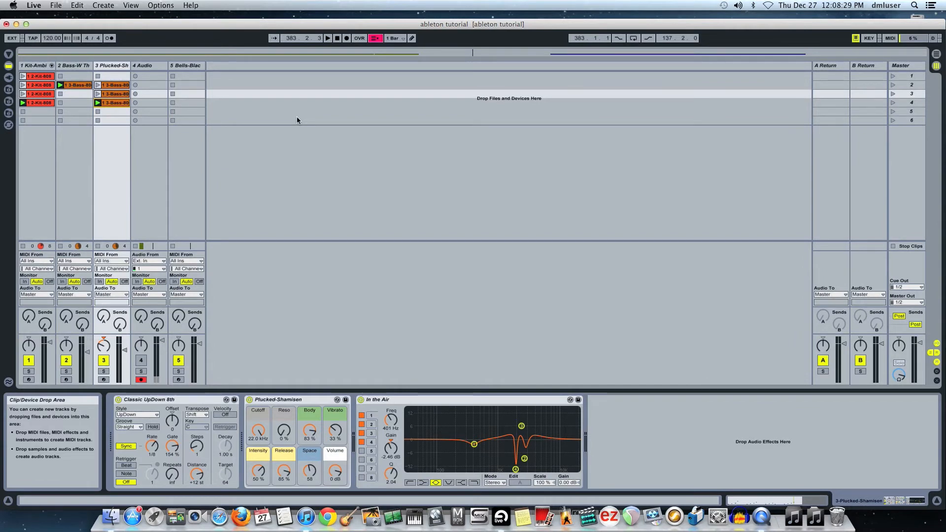
- Show the browser and look through the Live devices, plug-in devices and file browser, including the Reverb and Flanger folders
click(9, 54)
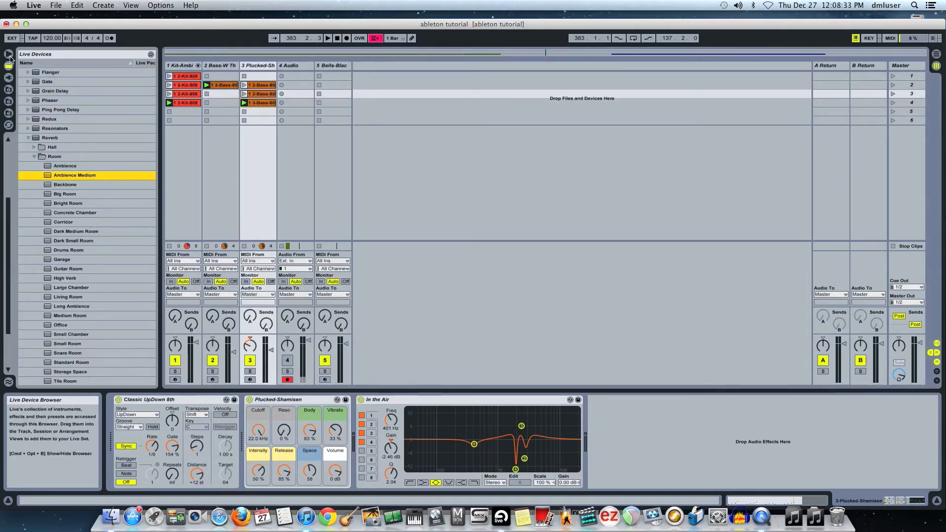
click(29, 139)
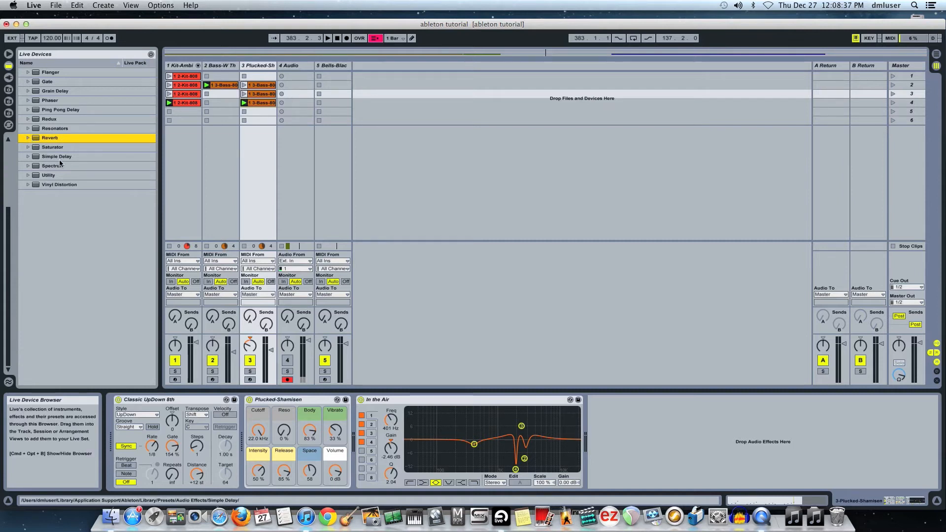
click(8, 77)
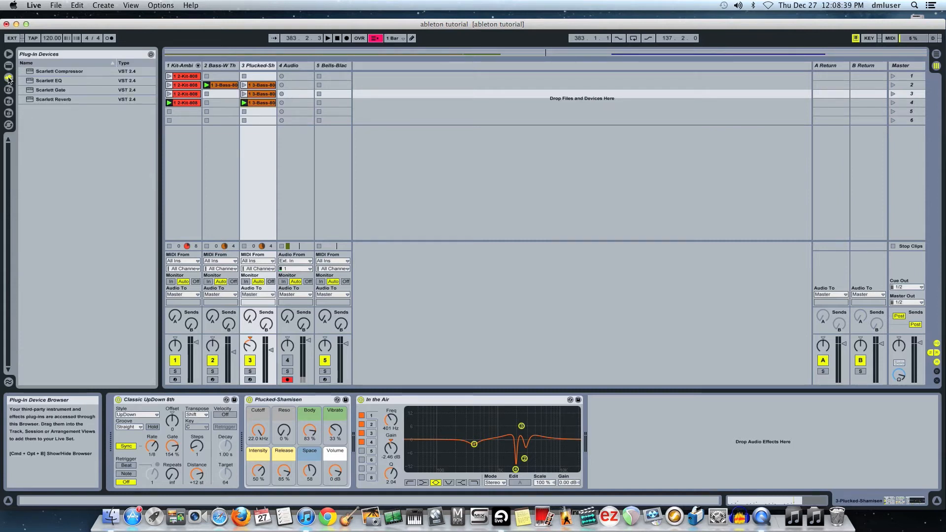
click(9, 113)
click(8, 68)
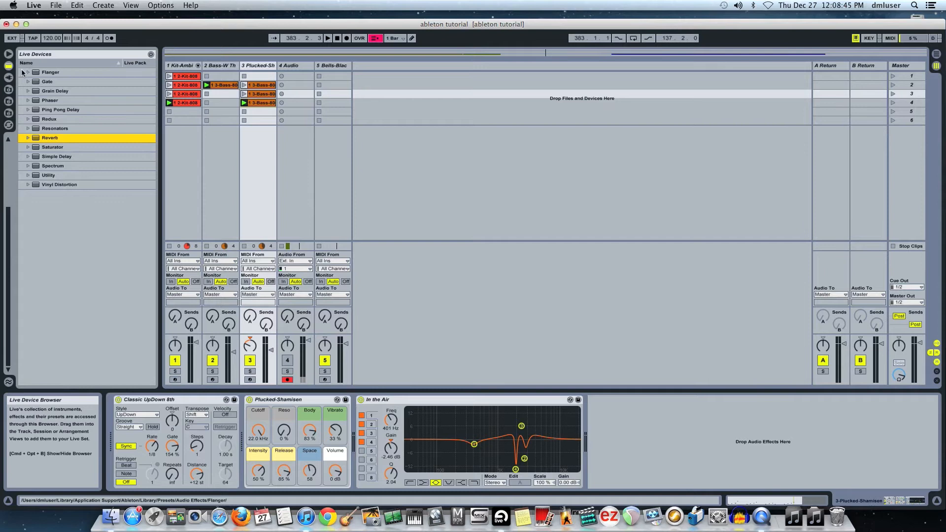
click(28, 74)
click(29, 74)
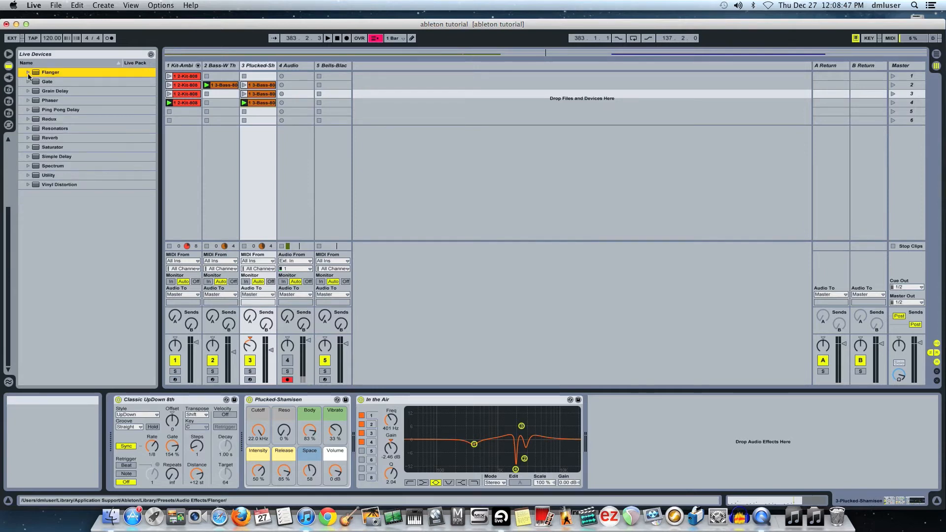
- Create a new MIDI track from the Bells-August preset in the Mallets Bells folder of the Instrument Rack
key(Left)
key(Left)
key(Up)
key(Up)
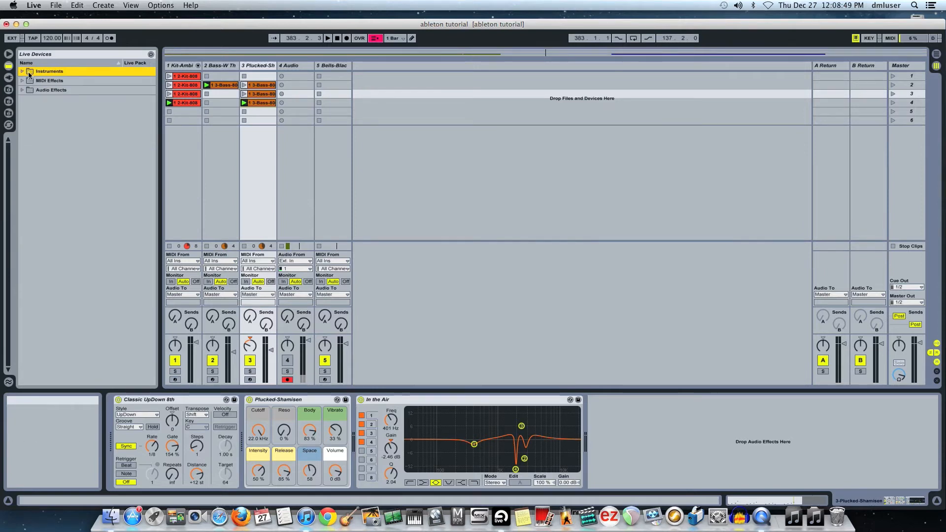
key(Right)
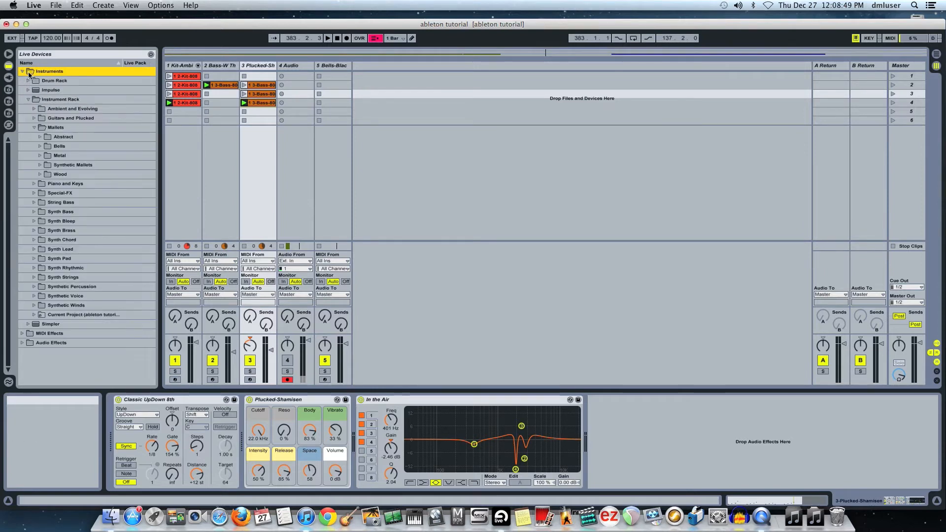
click(39, 146)
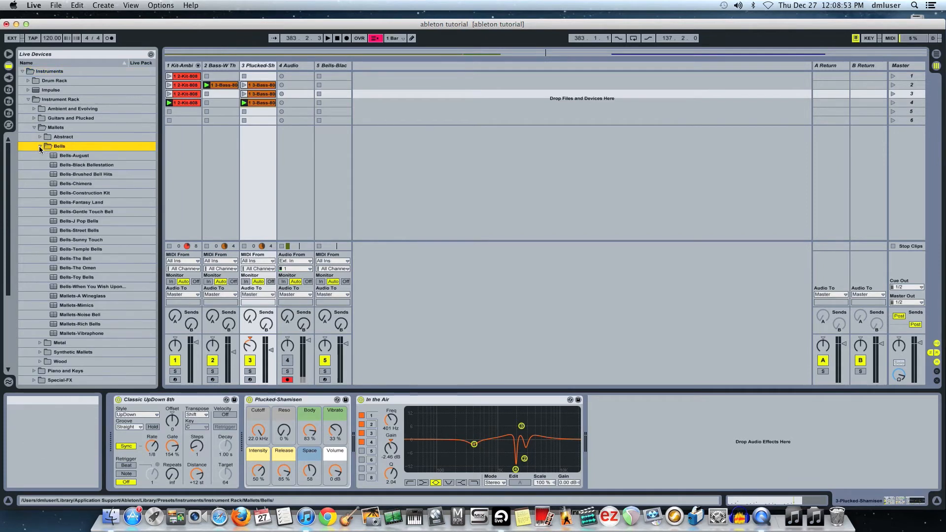
click(54, 158)
drag(54, 159, 402, 89)
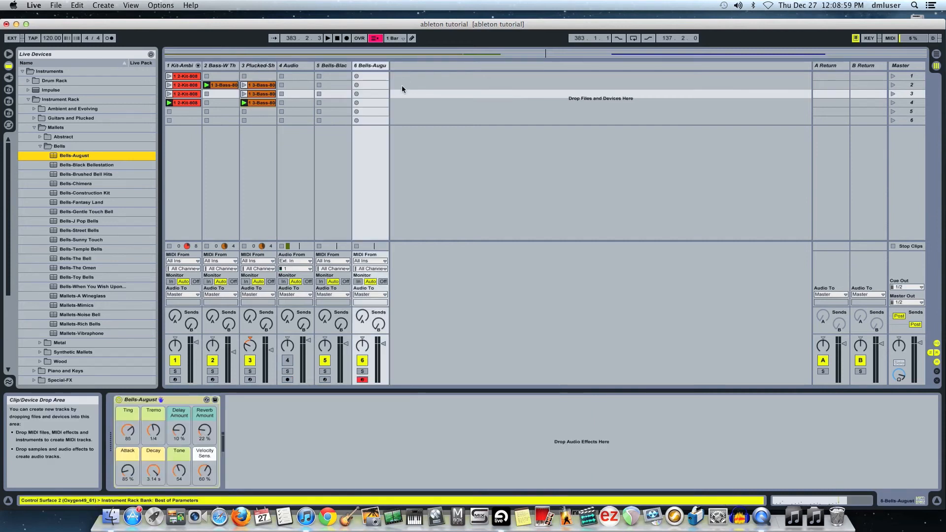
- Check the new Bells-August track in Arrangement View, and inspect the device chains of the Session View tracks
key(Tab)
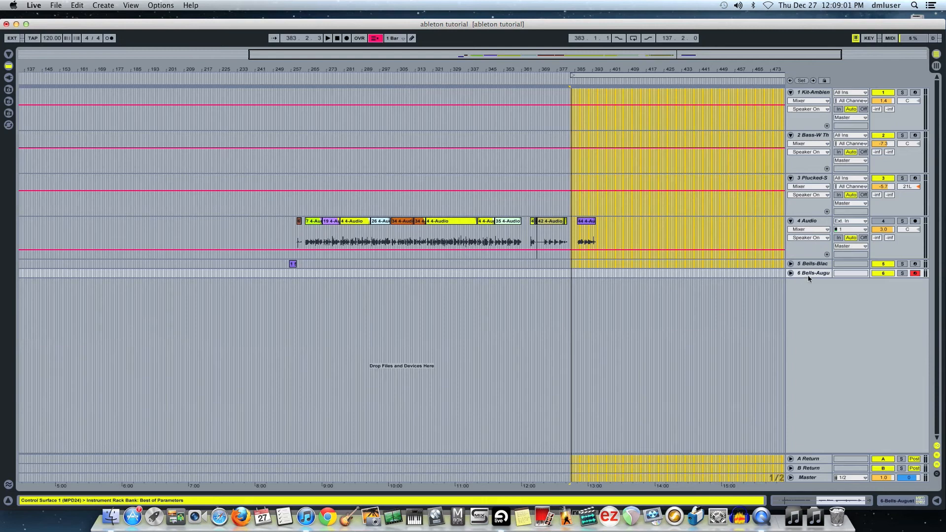
key(Tab)
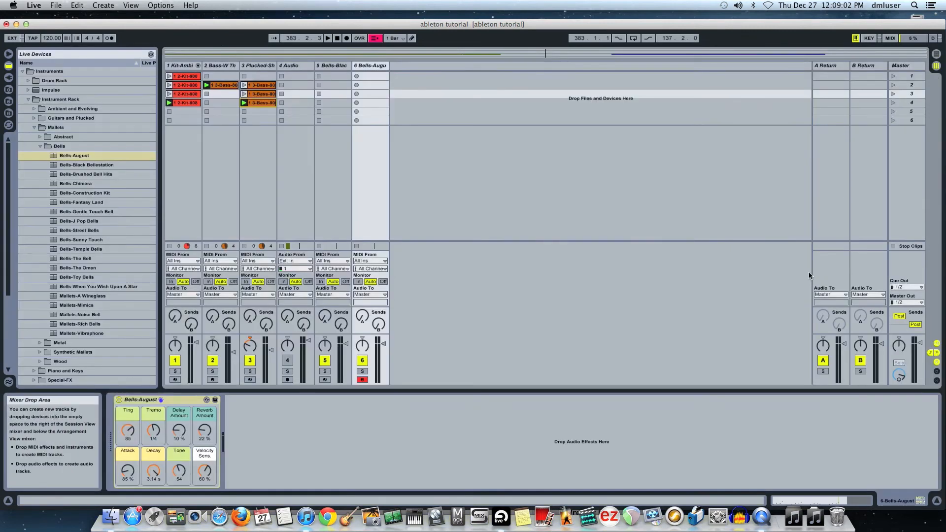
click(381, 68)
click(256, 64)
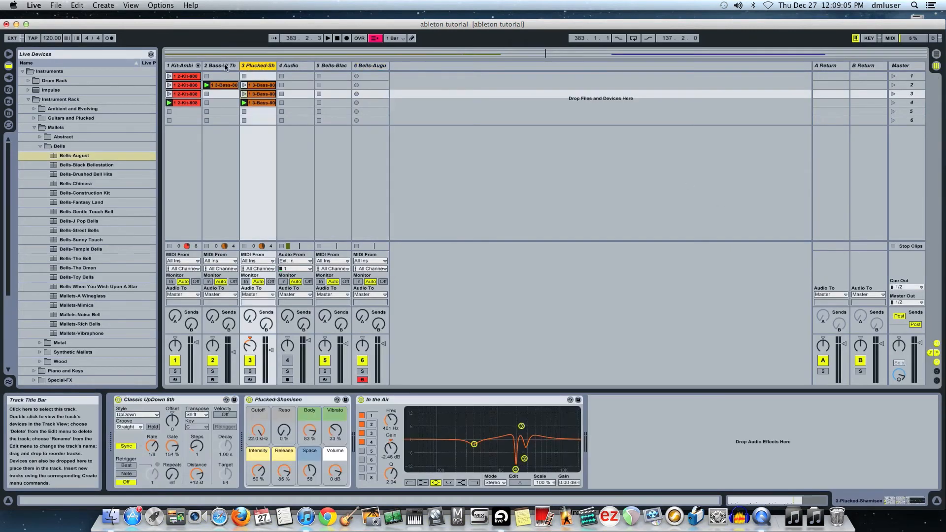
click(220, 66)
click(185, 69)
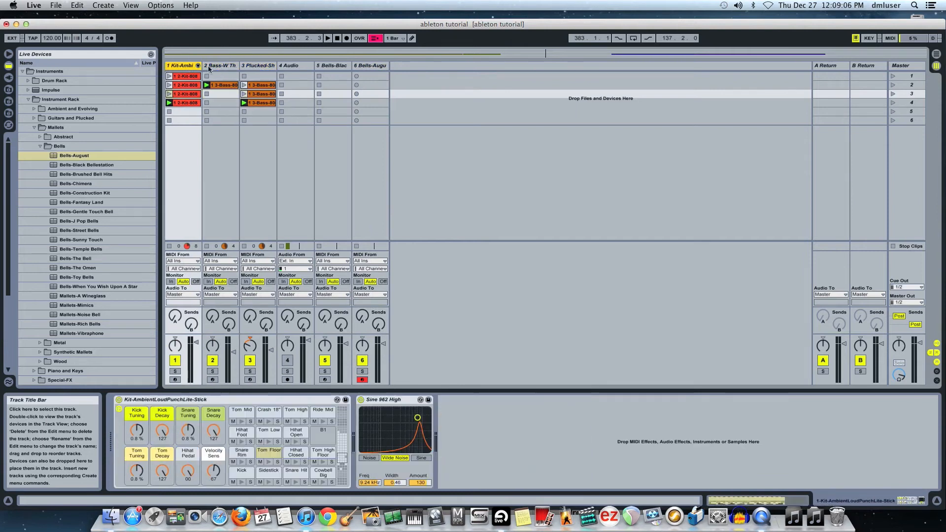
click(368, 67)
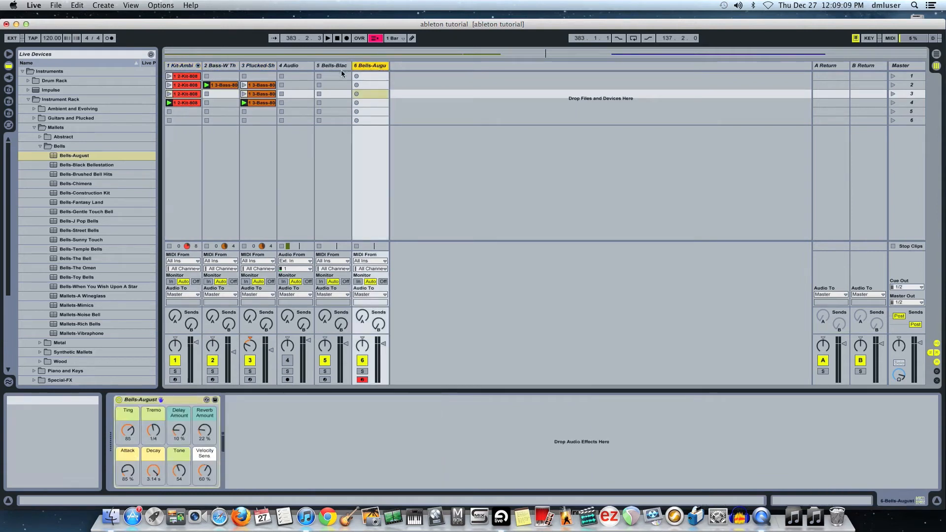
- Check the audio output device choices in the preferences, keep Saffire (20 In, 20 Out), and close the window
key(super+comma)
click(494, 169)
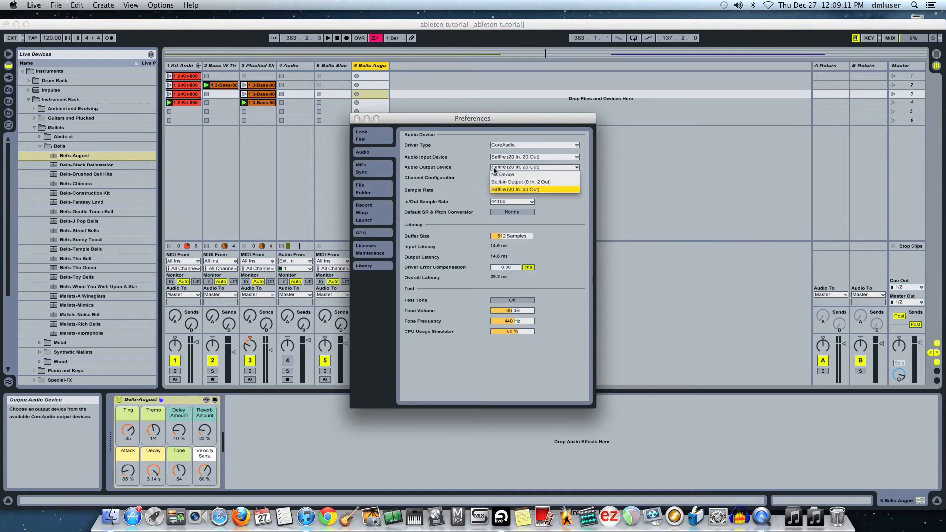
click(505, 183)
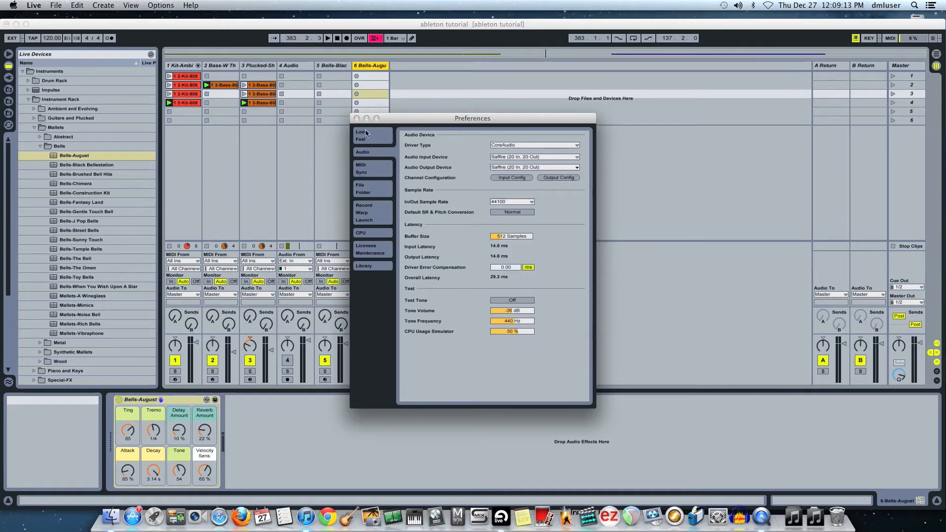
click(357, 119)
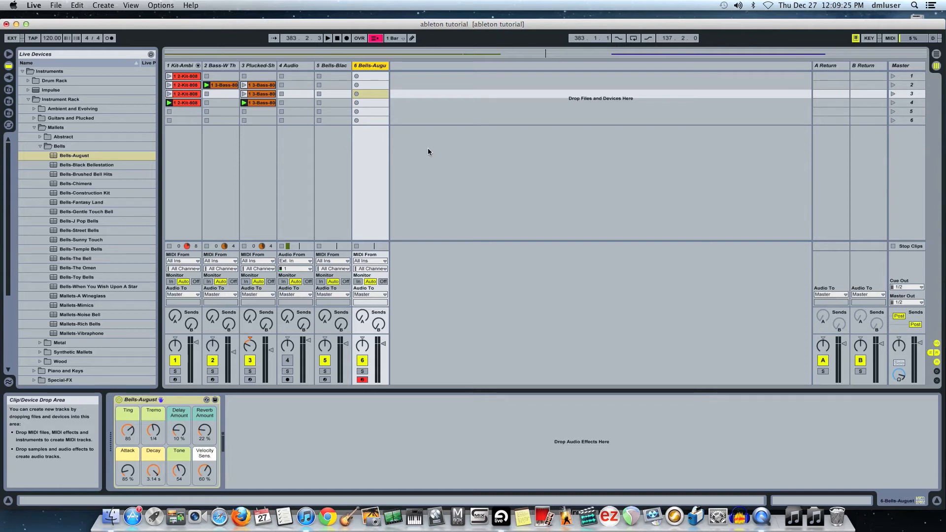
- Start recording the session performance and launch the Plucked-Shamisen clips in scene 3, scene 4 and scene 2
click(347, 39)
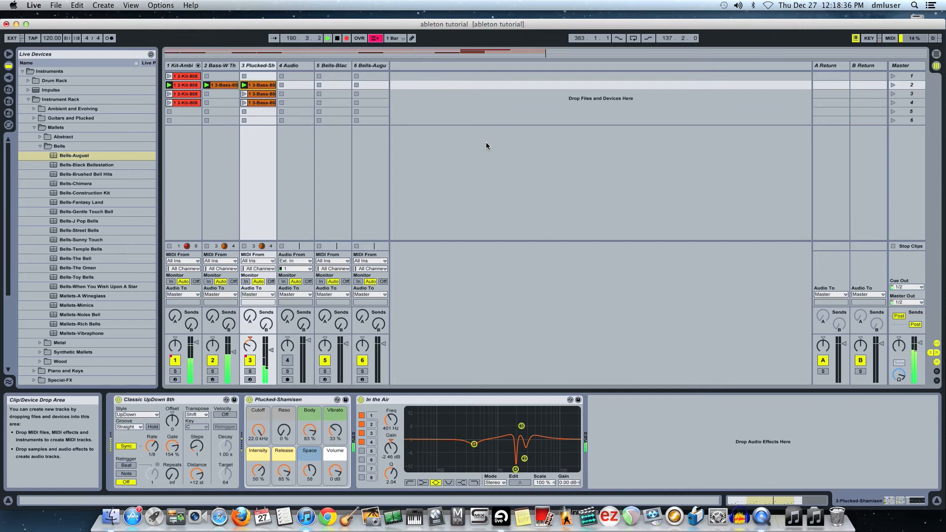
key(Down)
key(Return)
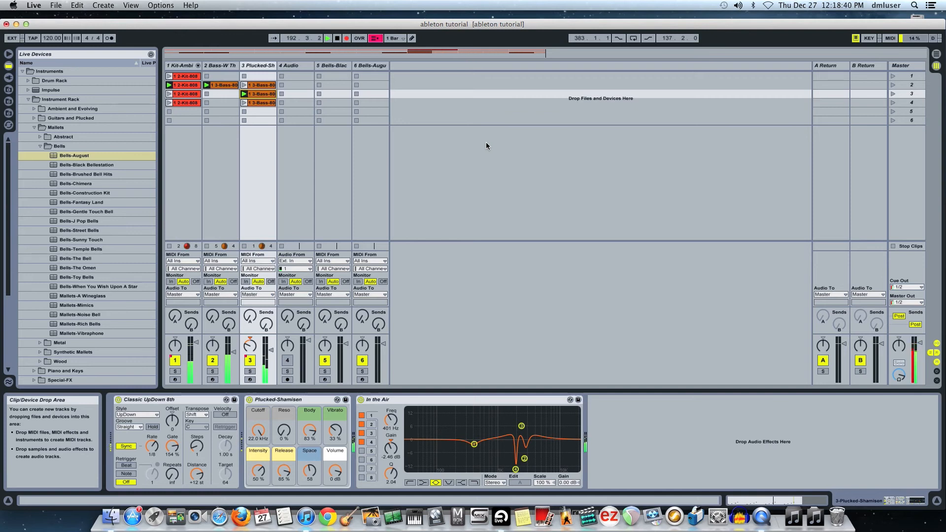
key(Down)
key(Return)
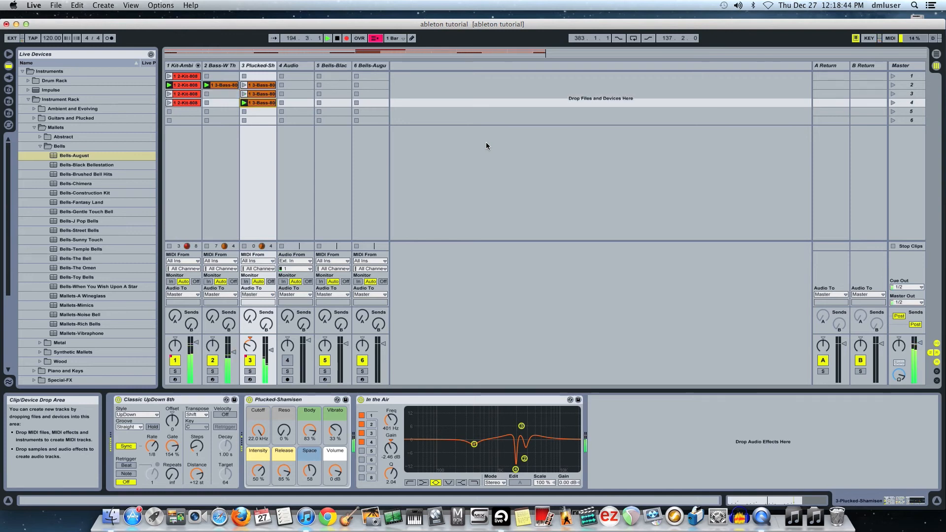
key(Up)
key(Up)
key(Return)
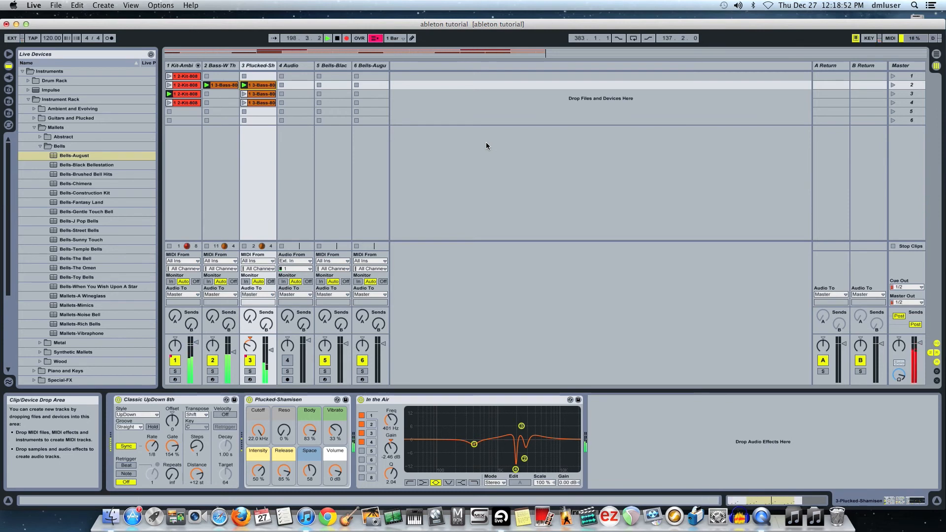
- Launch the Plucked-Shamisen clip in scene 3 and the drum kit clip in scene 4 while recording
key(Down)
key(Return)
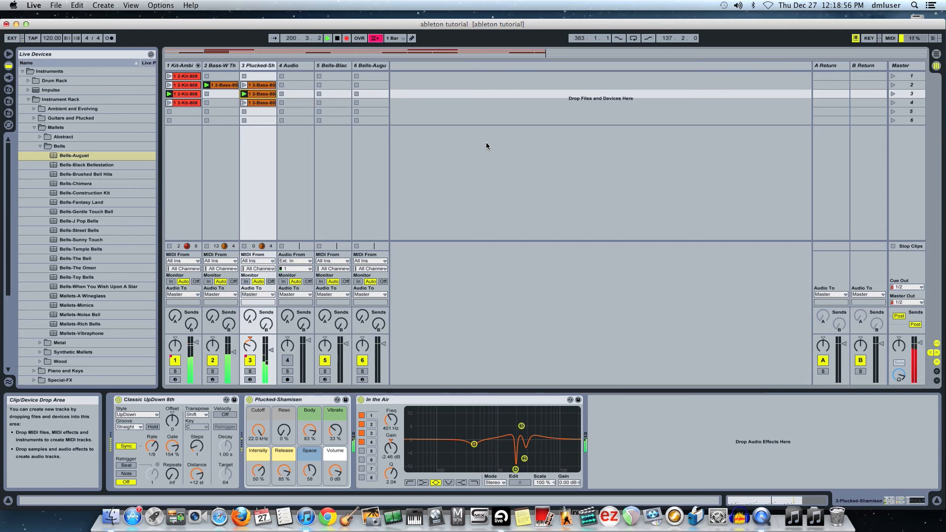
key(Left)
key(Left)
key(Down)
key(Return)
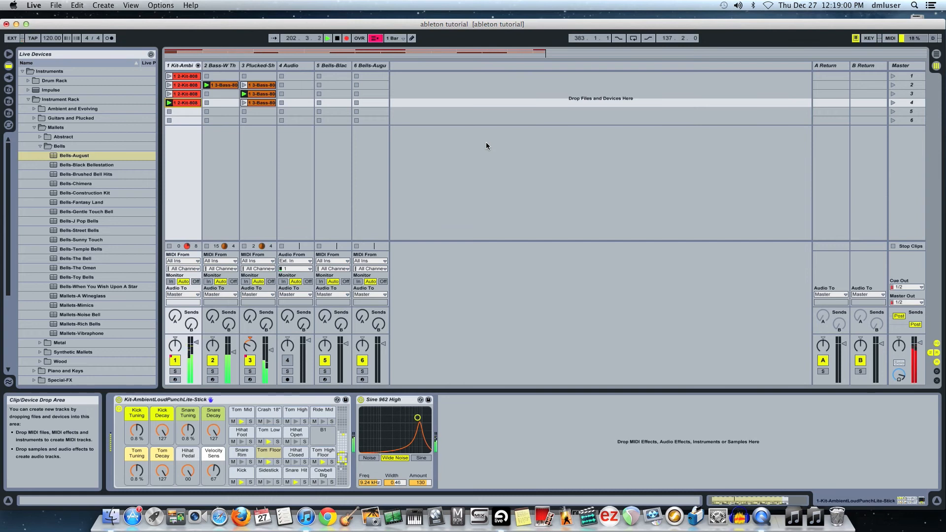
- Launch the Plucked-Shamisen clip in scene 4, followed by the one in scene 2, while recording
key(Right)
key(Right)
key(Return)
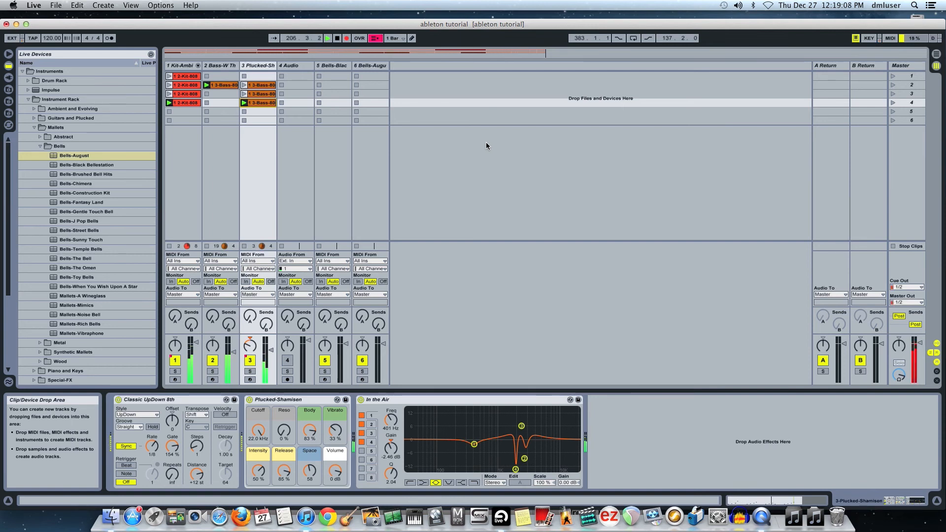
key(Up)
key(Up)
key(Return)
- Launch the drum kit clip in scene 1 on the first track
key(Left)
key(Left)
key(Up)
key(Return)
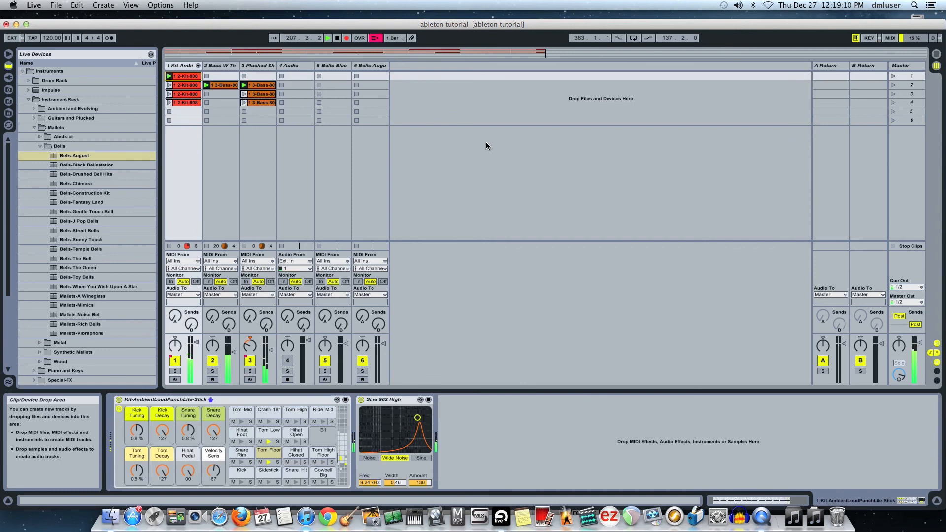
- Sweep the bass track's Cut-O-Move L filter cutoff down to about 53 Hz with higher resonance while recording, and stop the transport
click(233, 68)
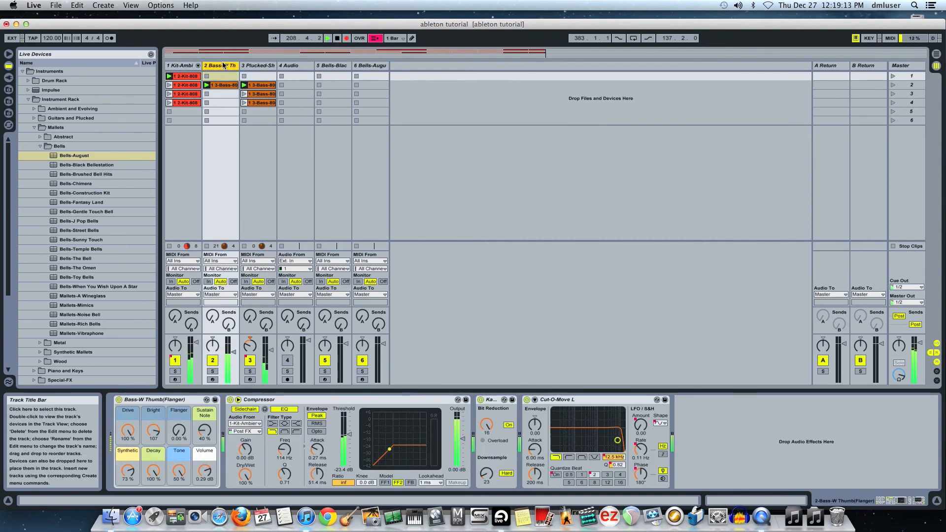
click(618, 441)
drag(619, 440, 561, 422)
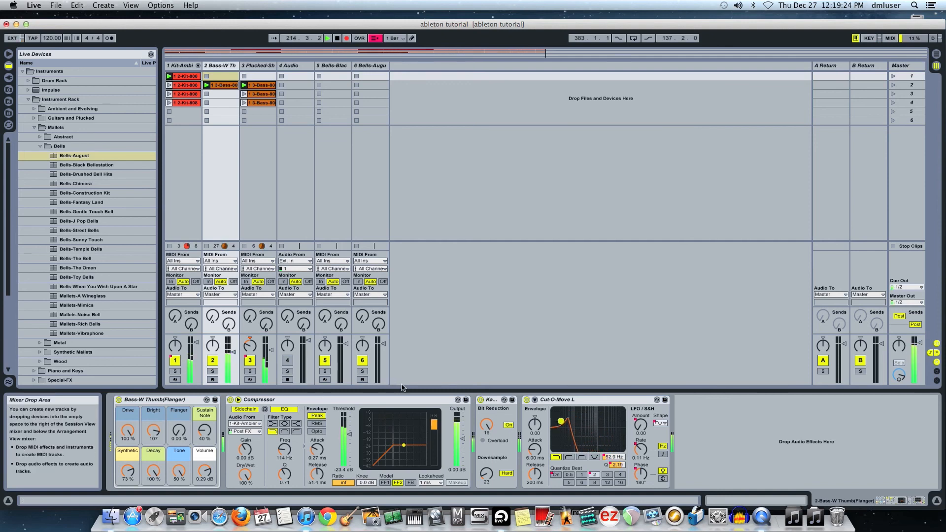
key(space)
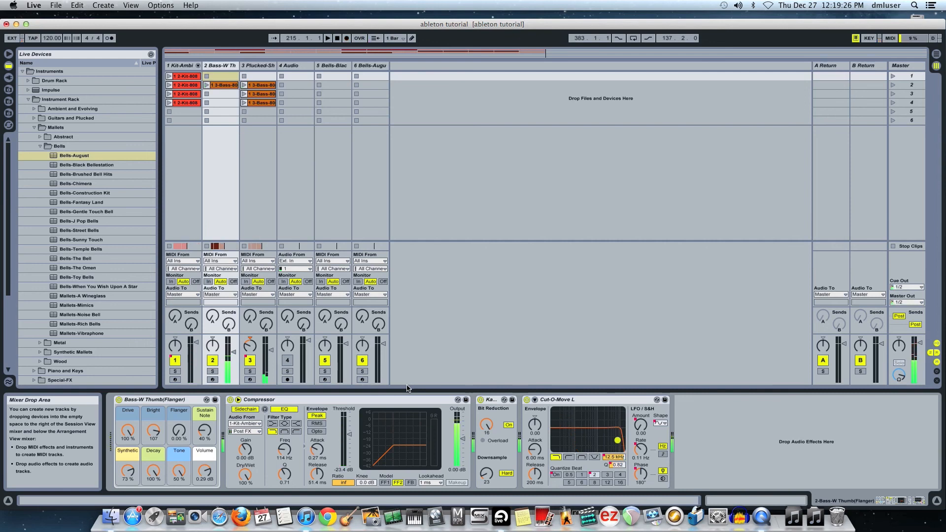